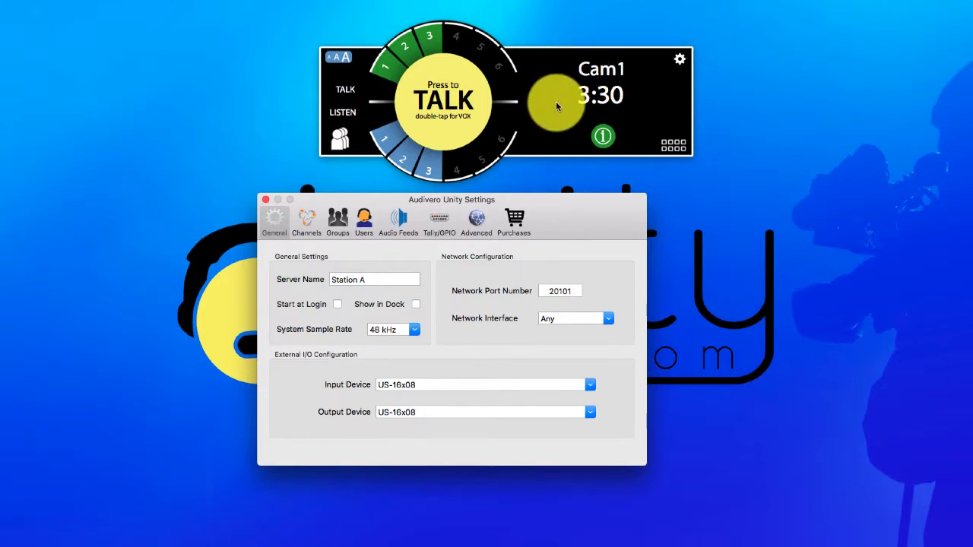
Toggle client talk channels 2–3 off and back on, keeping US-16x08 as the server input device
left_click(427, 32)
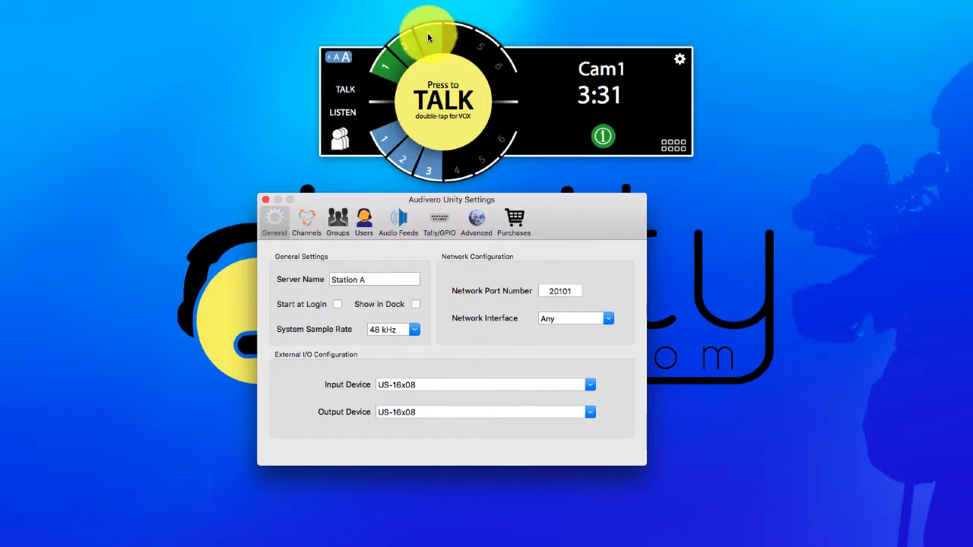
left_click(394, 68)
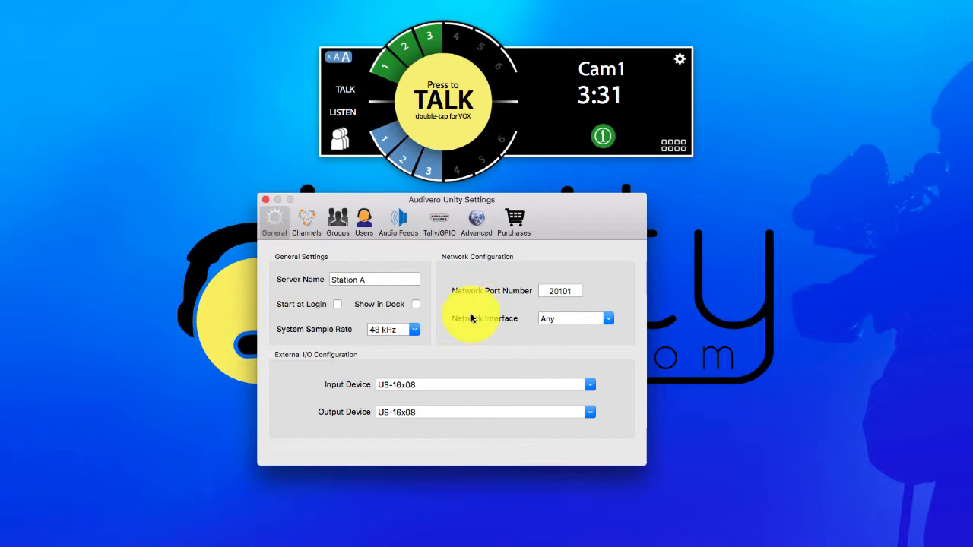
left_click(309, 224)
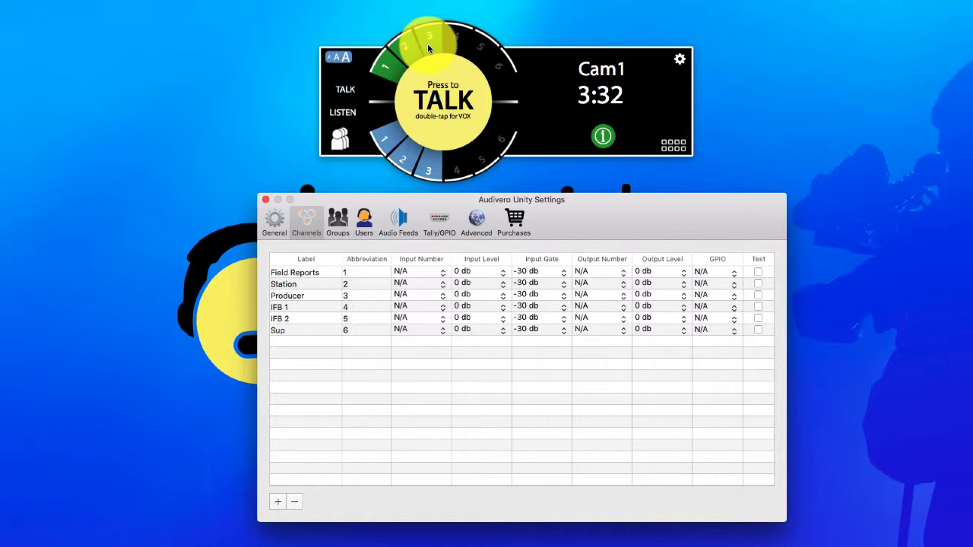
left_click(277, 220)
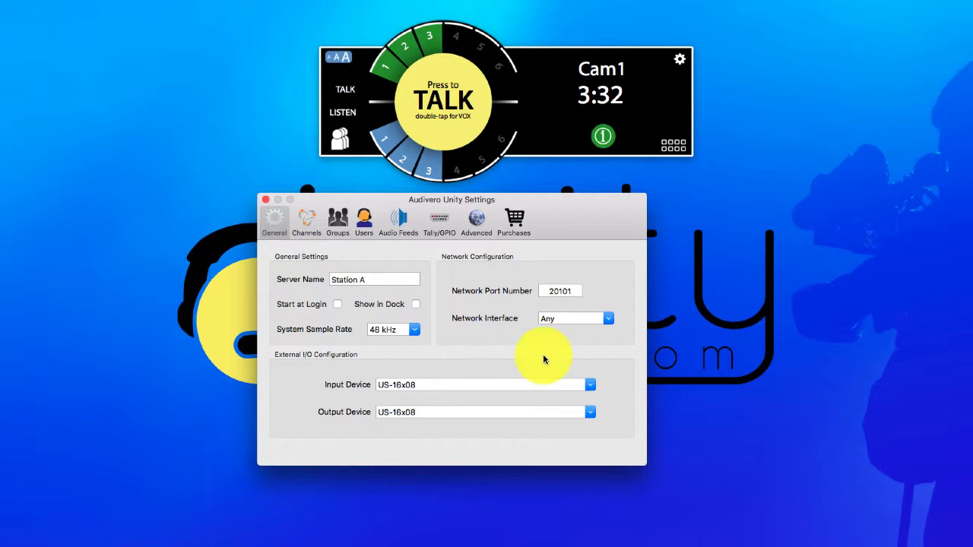
left_click(593, 387)
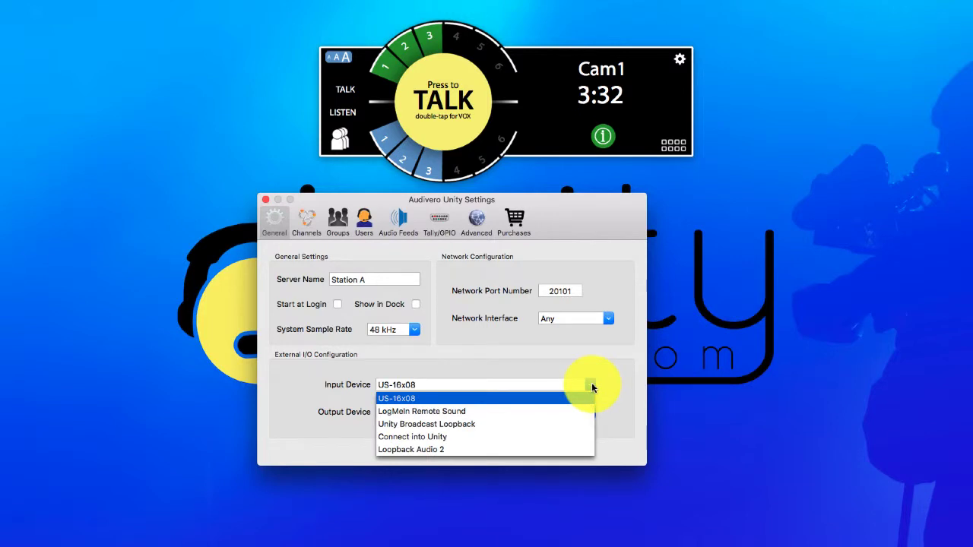
left_click(419, 399)
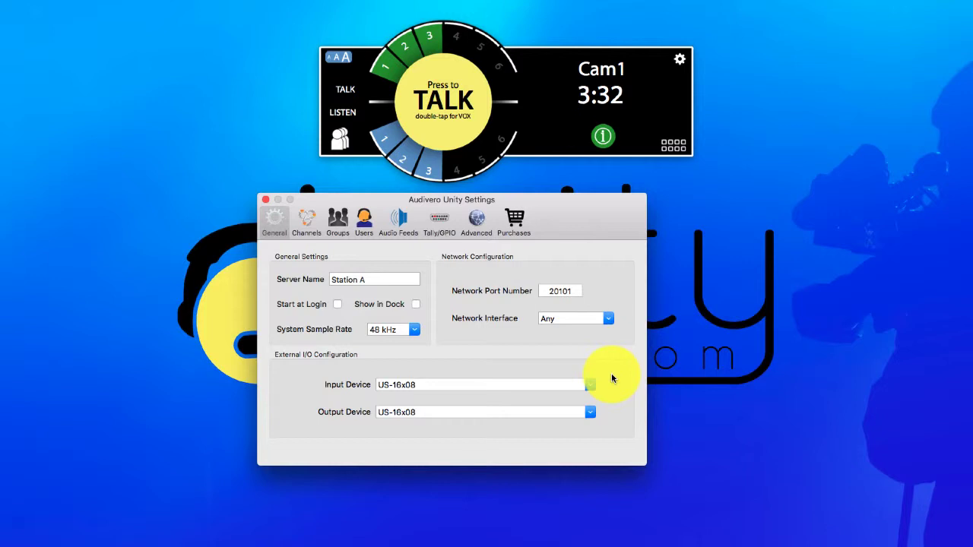
In the server's channel table, assign input 1 to the Field Reports channel
left_click(308, 221)
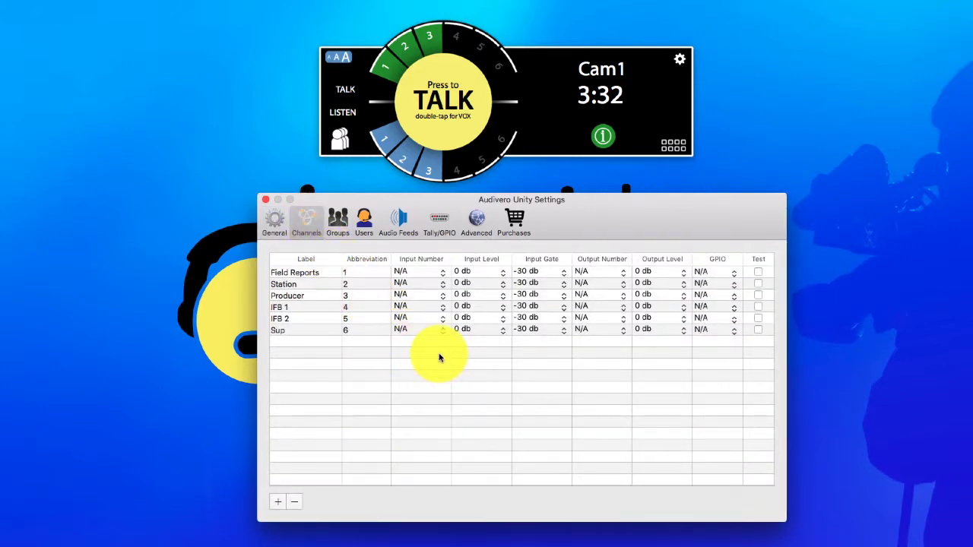
left_click(439, 270)
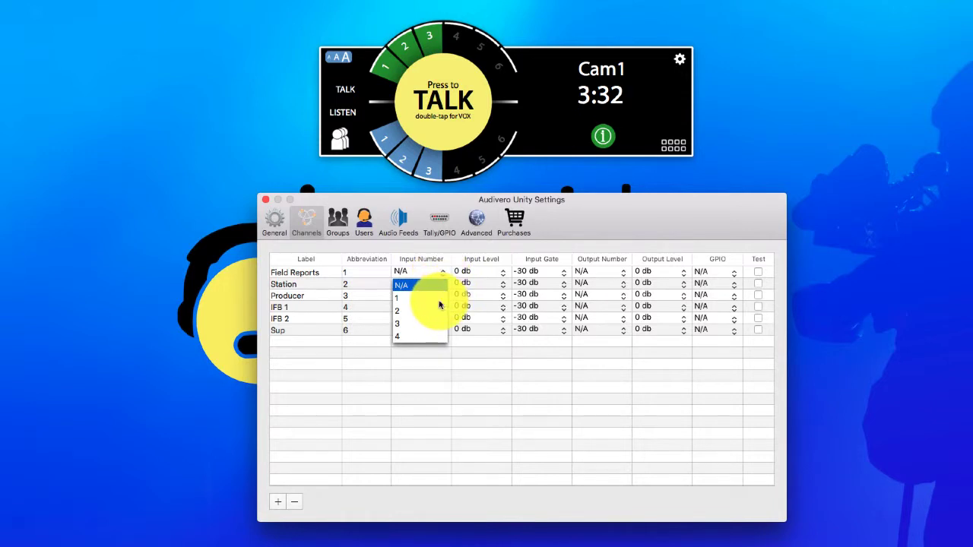
scroll(438, 305, "down", 3)
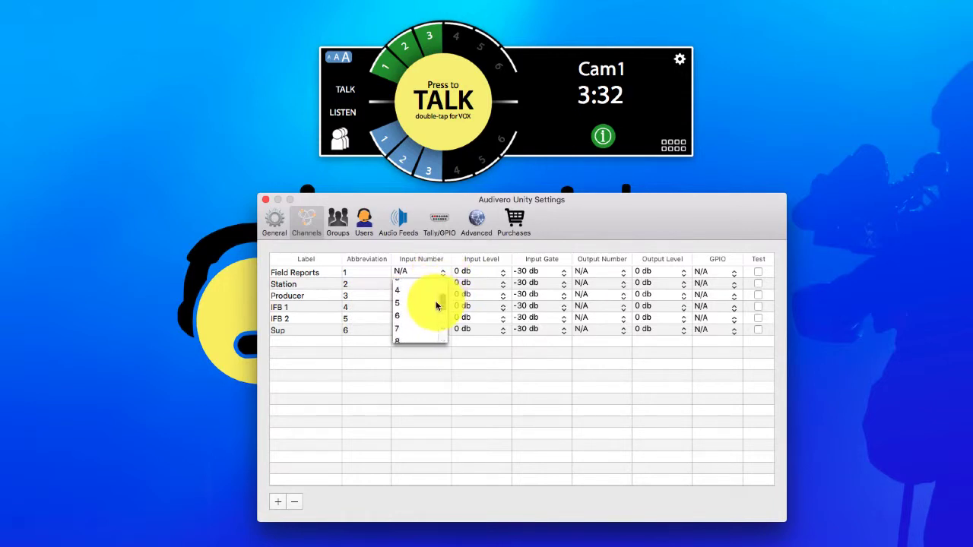
scroll(437, 306, "up", 3)
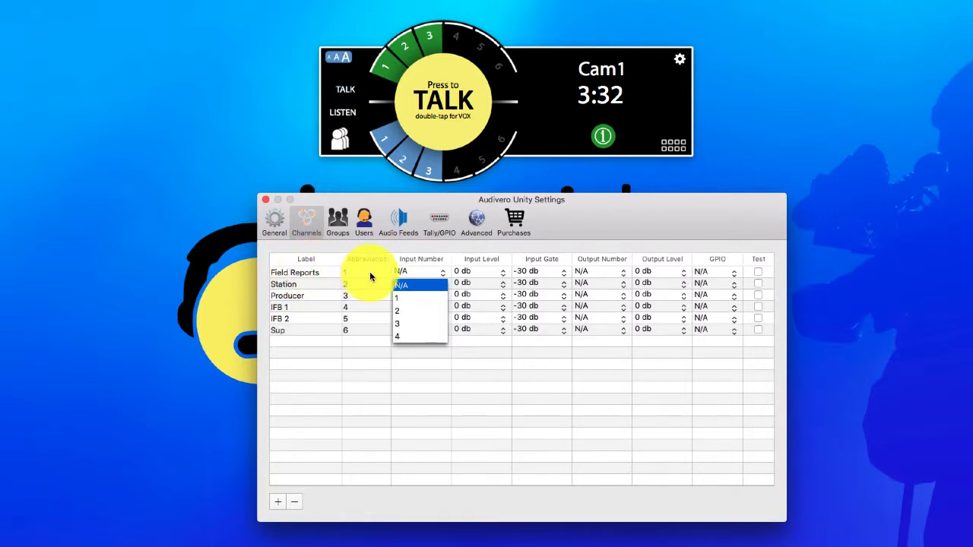
left_click(432, 271)
left_click(435, 271)
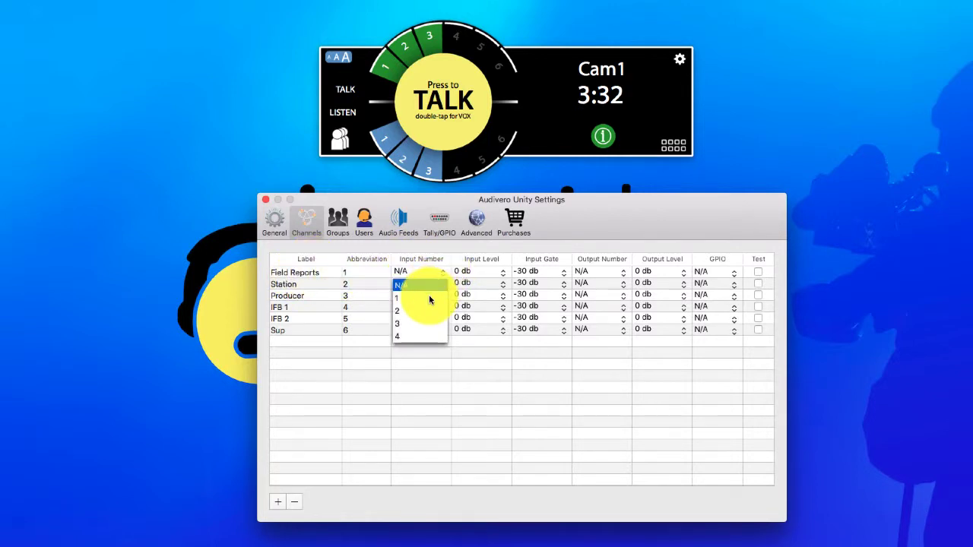
left_click(430, 299)
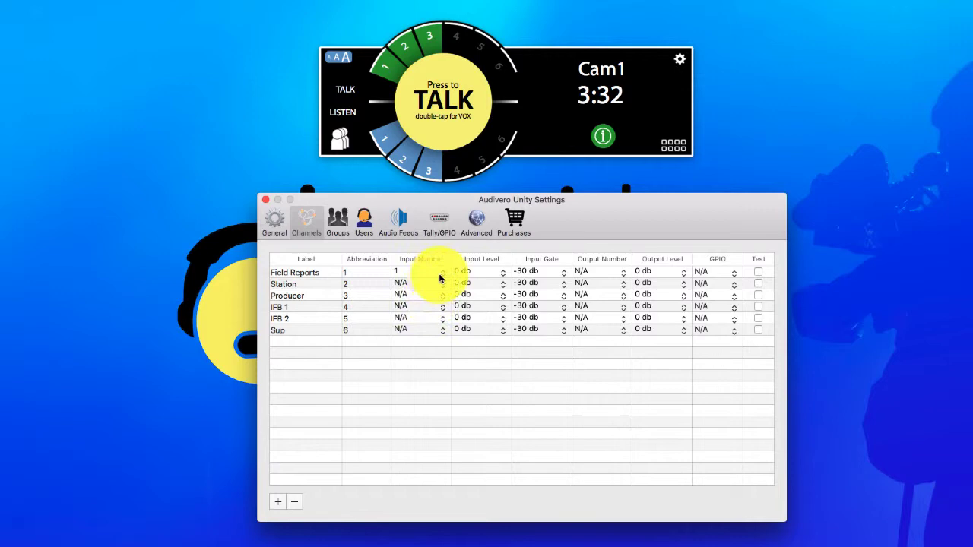
Inspect the Station channel's input choices, leaving it unchanged
left_click(275, 219)
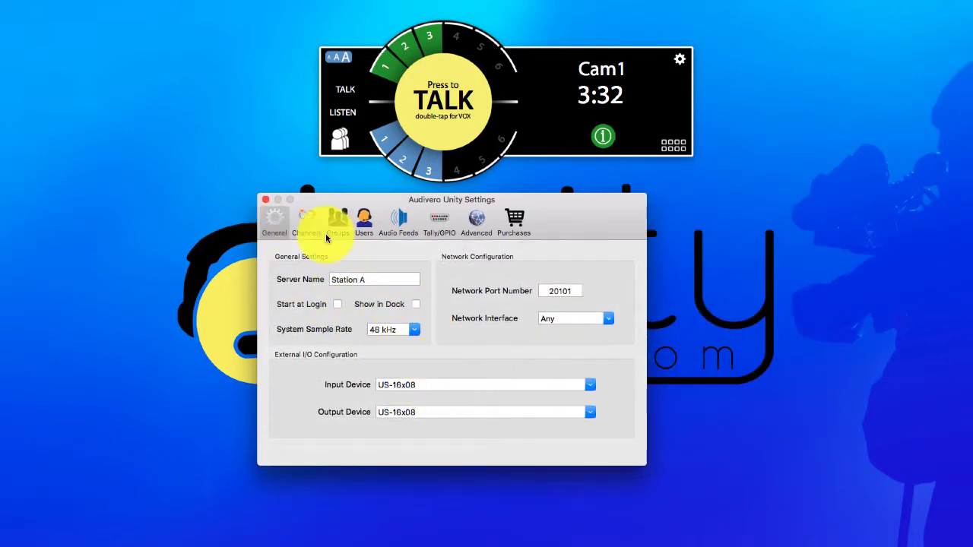
left_click(304, 219)
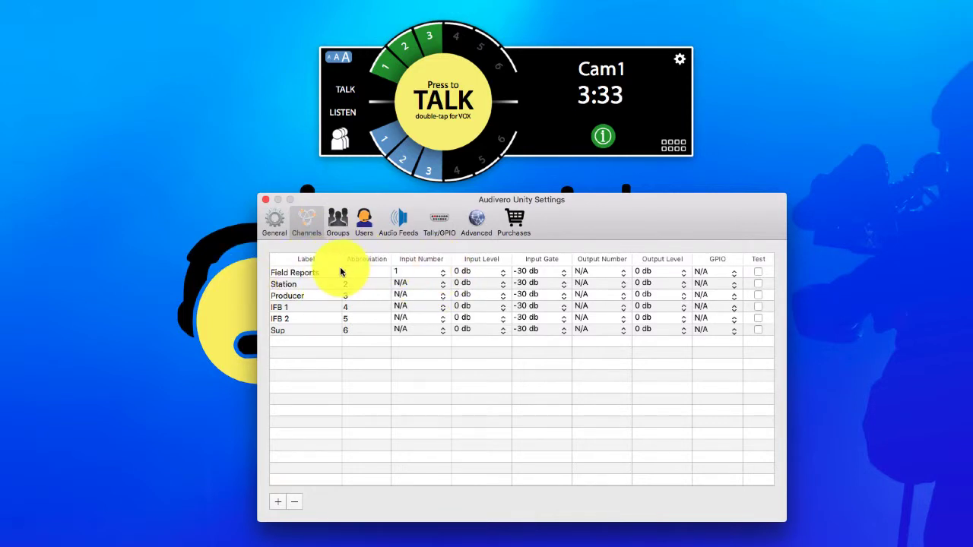
left_click(384, 136)
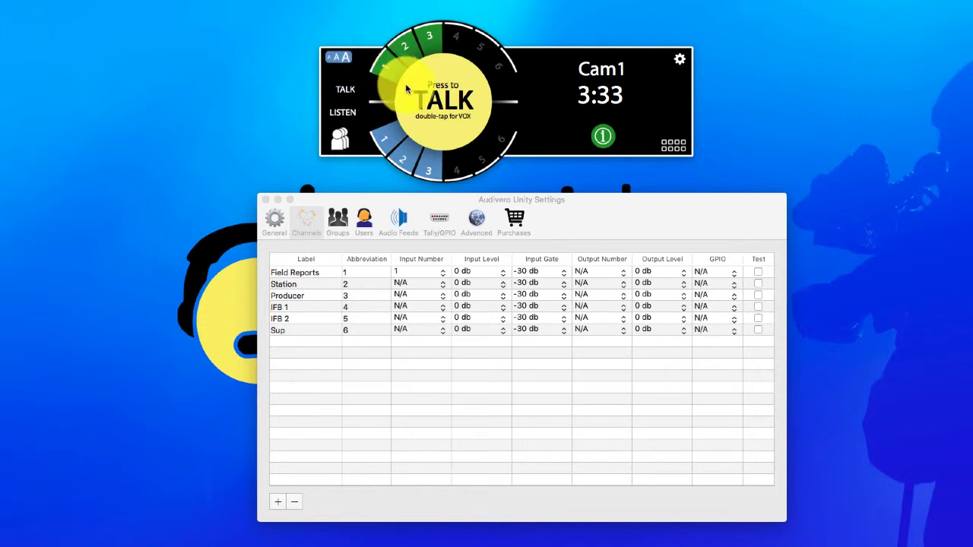
left_click(420, 283)
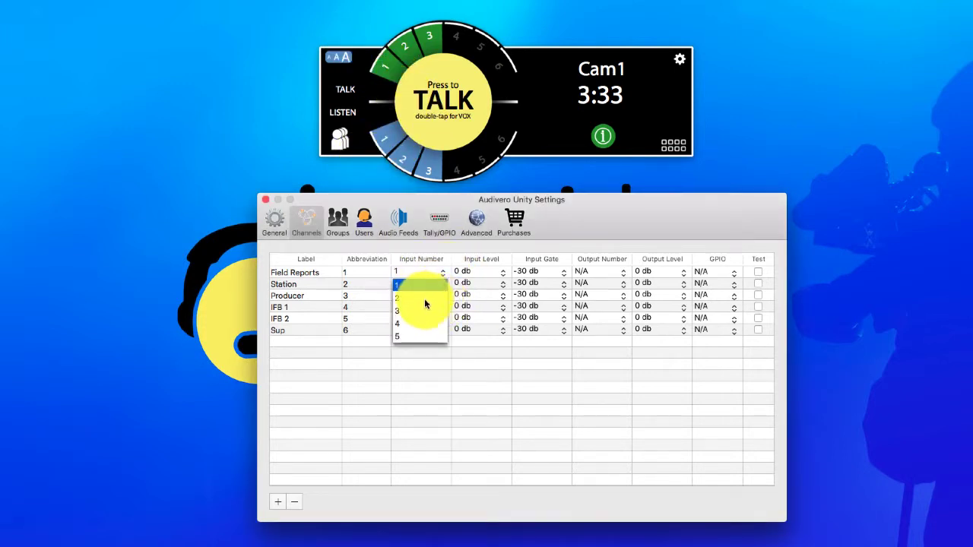
left_click(411, 294)
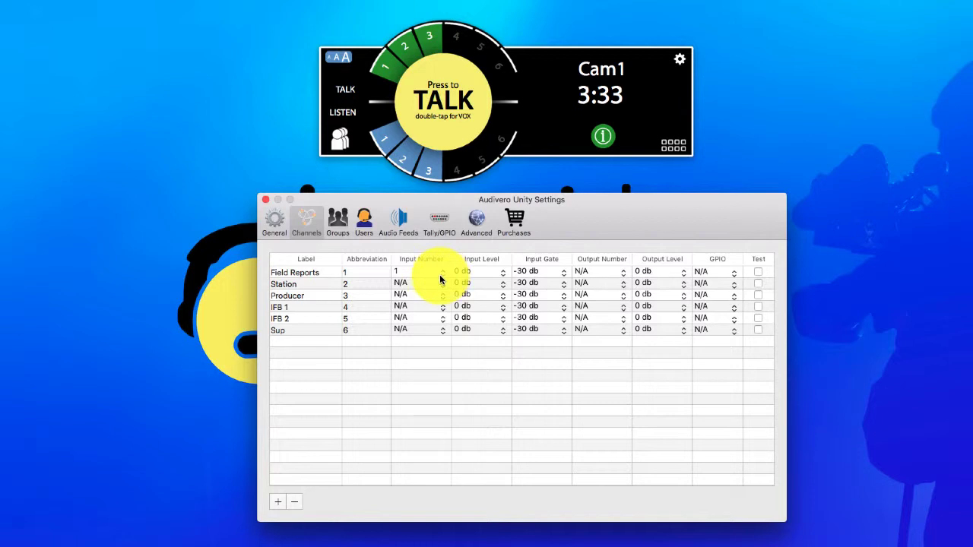
Set Field Reports' input number back to N/A
left_click(441, 271)
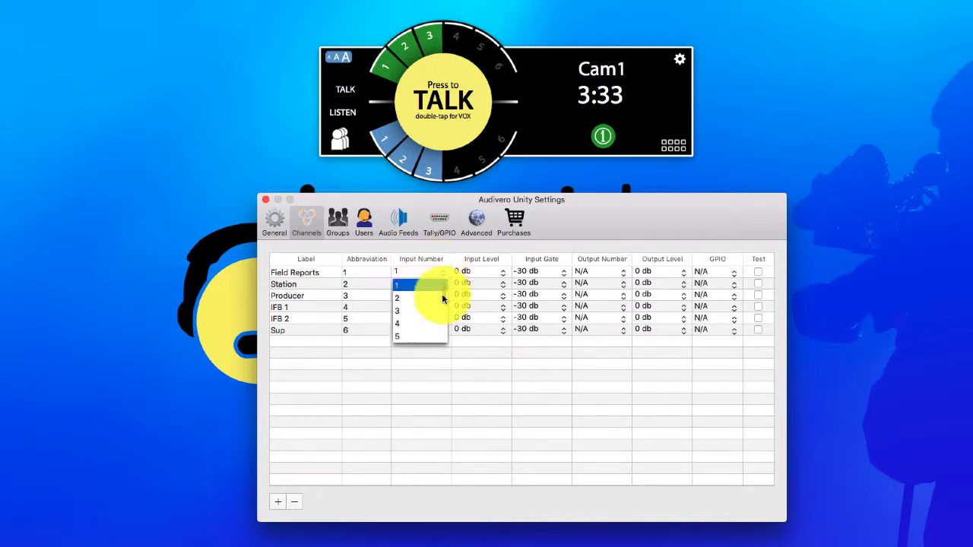
scroll(444, 297, "up", 2)
left_click(413, 284)
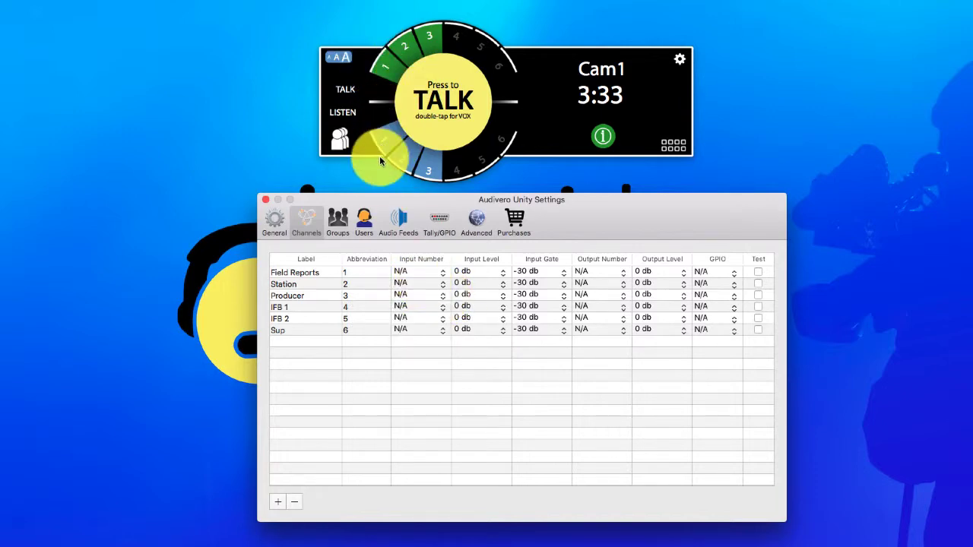
In Audio Feeds, select Cam1 and mark program feeds 1–3 as allowed
left_click(400, 220)
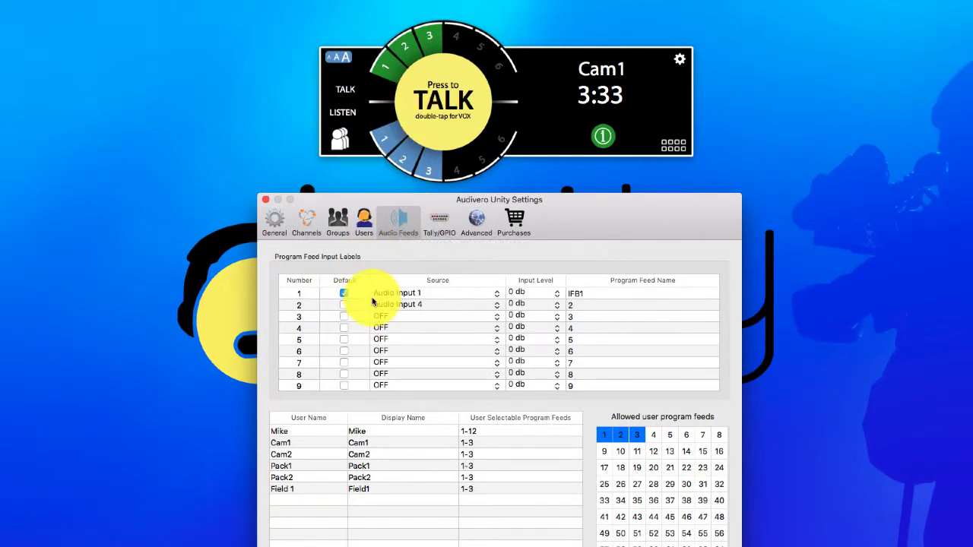
scroll(385, 288, "right", 1)
scroll(403, 298, "left", 1)
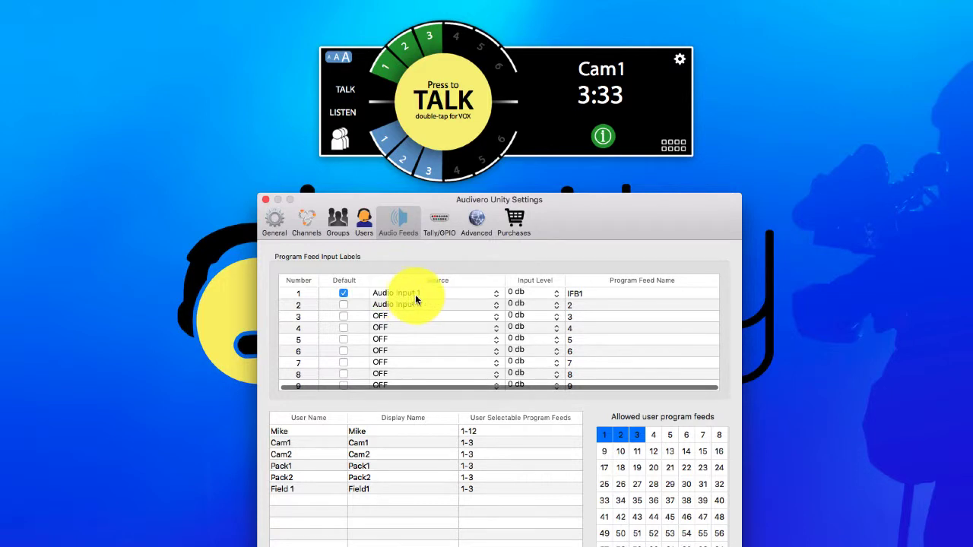
left_click(327, 442)
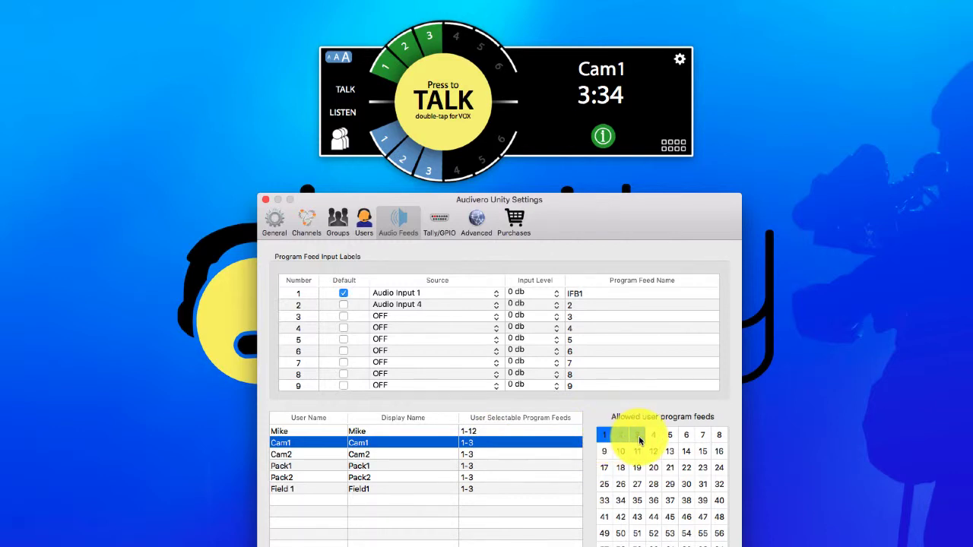
left_click_drag(610, 433, 634, 438)
left_click_drag(641, 439, 610, 433)
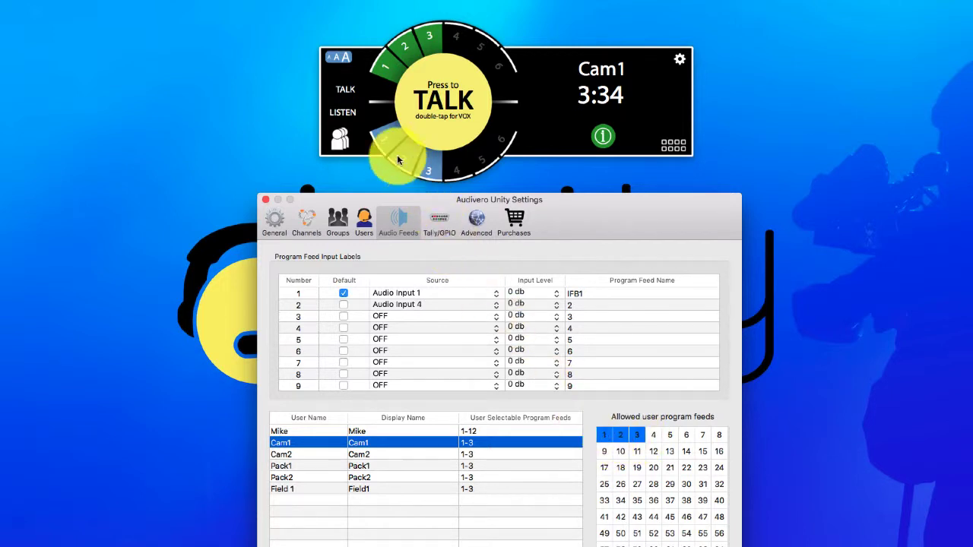
left_click(678, 59)
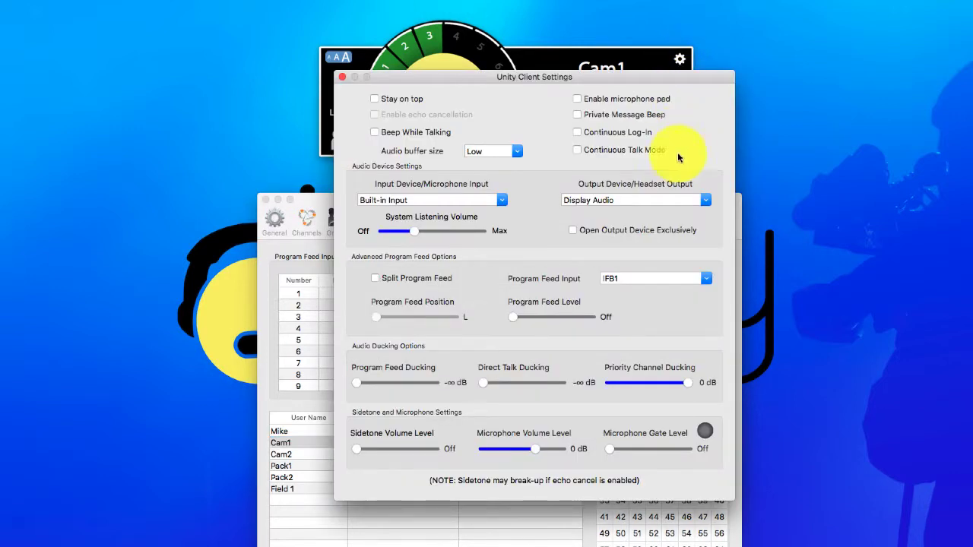
left_click(705, 282)
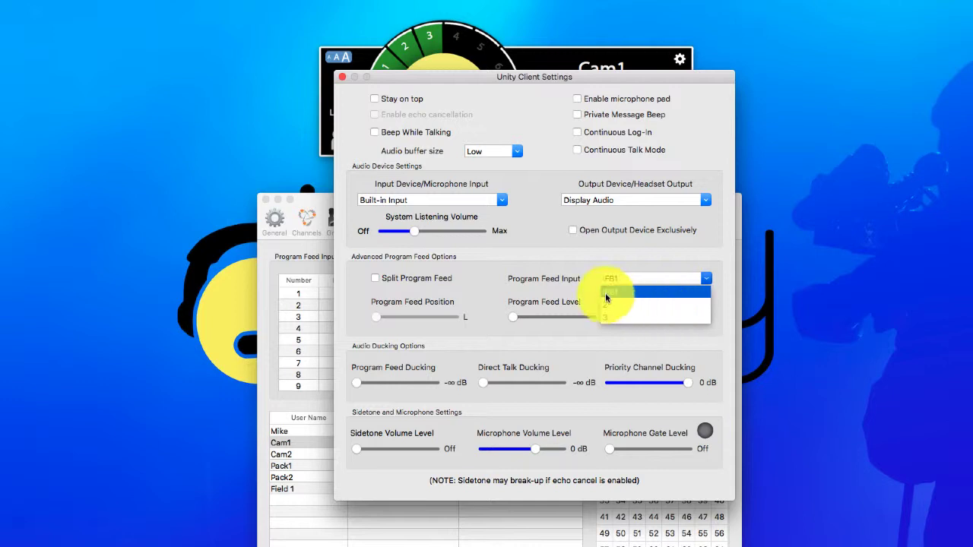
left_click(613, 305)
left_click(702, 280)
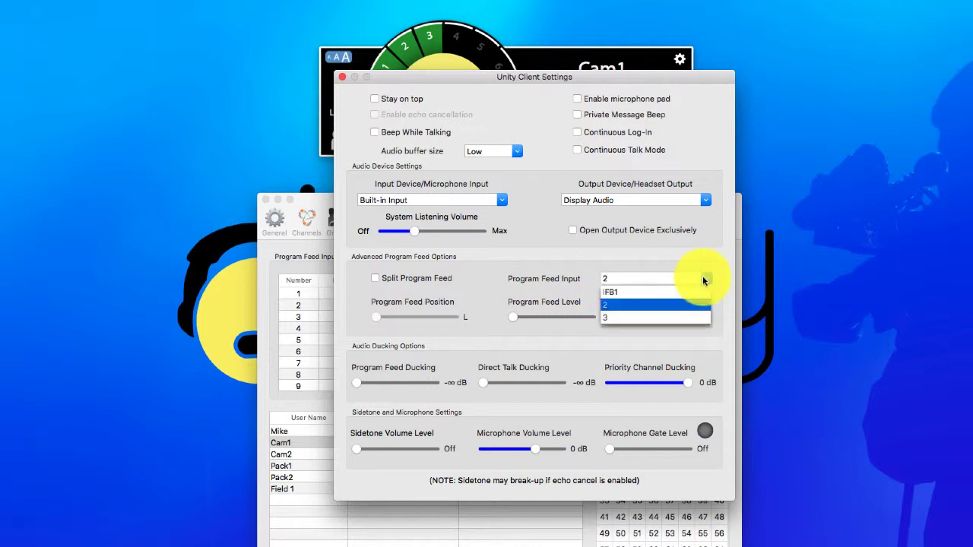
left_click(637, 292)
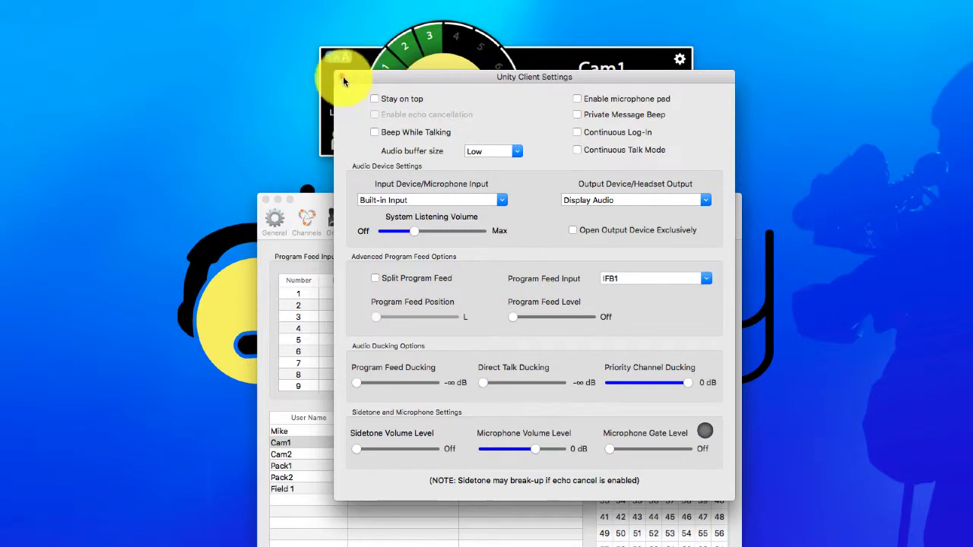
left_click(341, 77)
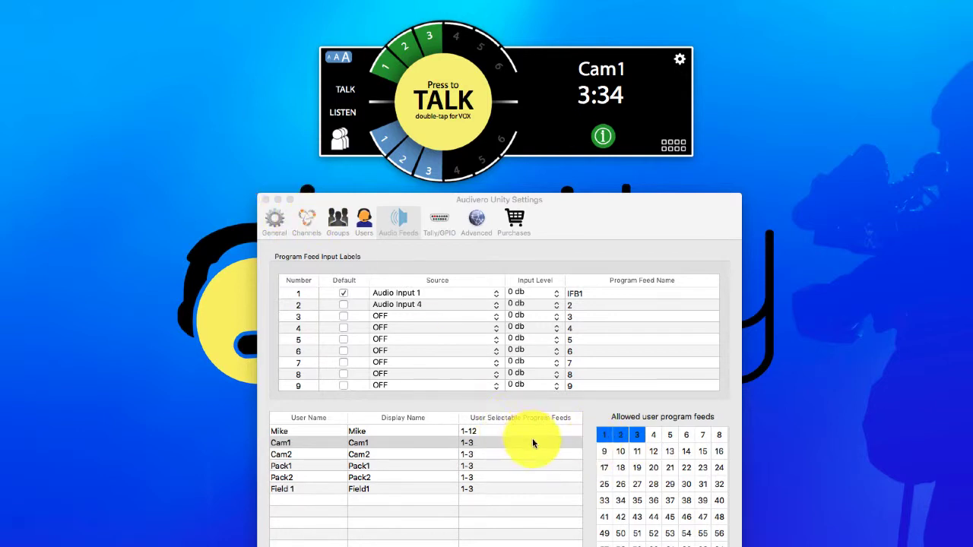
left_click(309, 458)
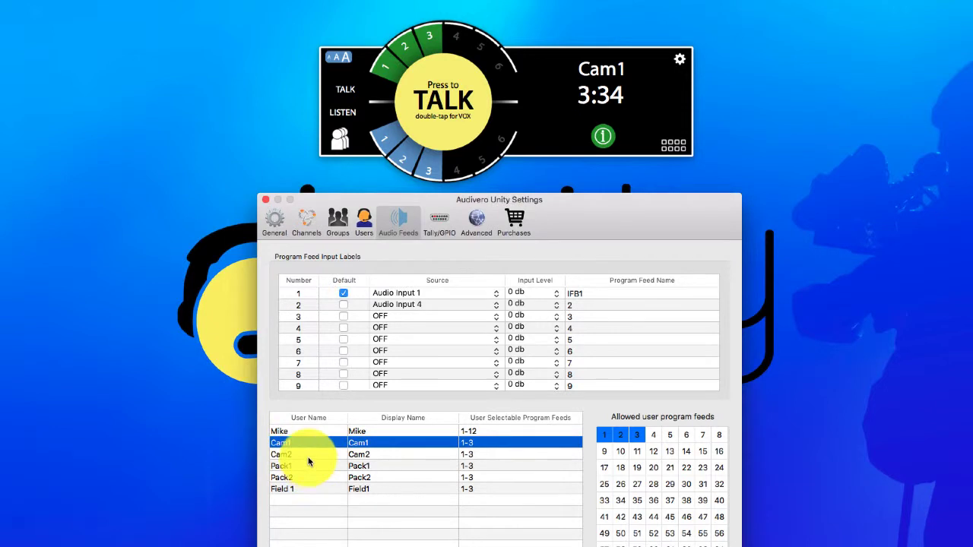
left_click(308, 455)
left_click(307, 465)
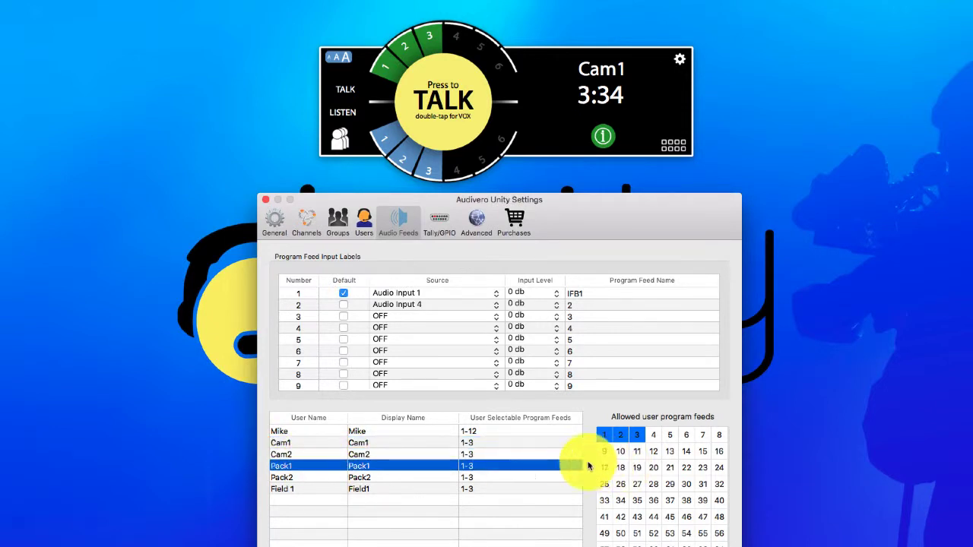
left_click(672, 438)
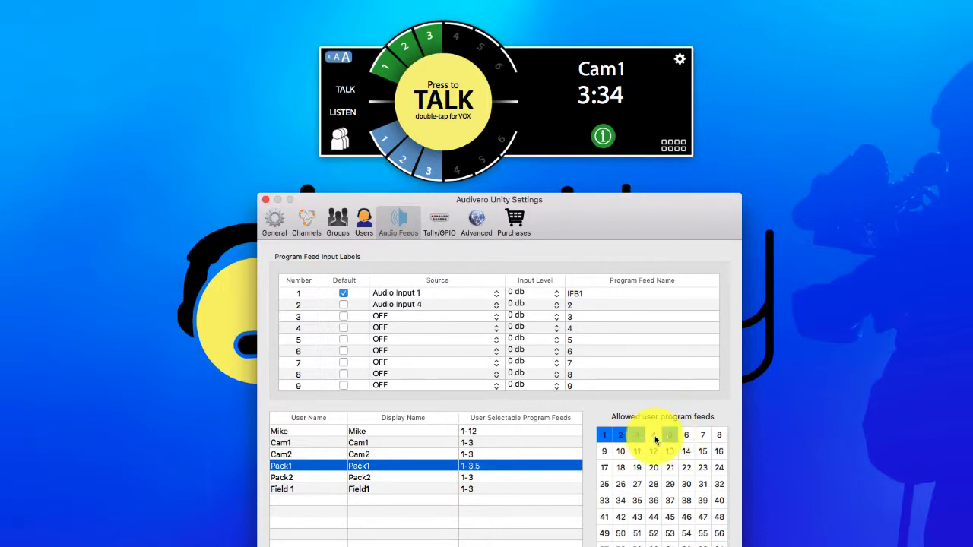
left_click(670, 439)
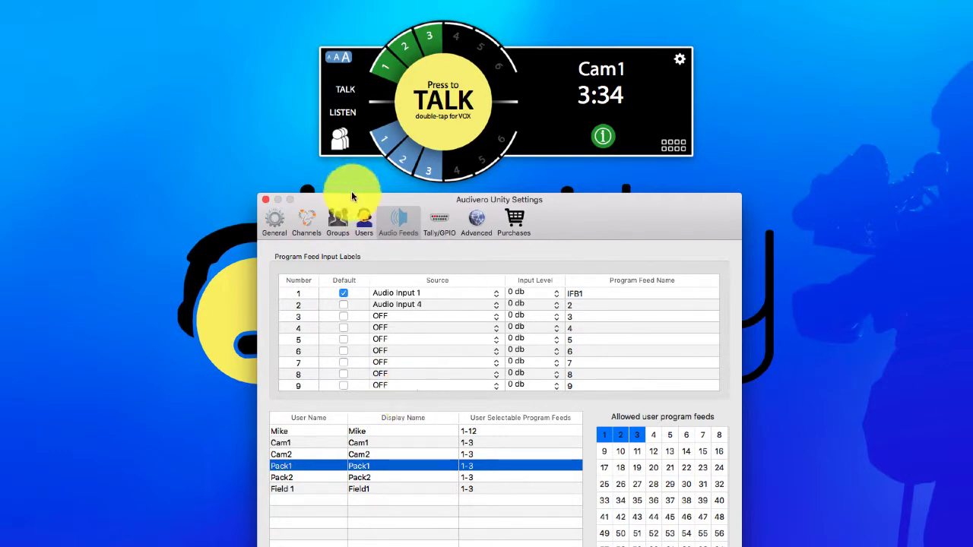
Give Field Reports input 1, Station input 2 and Producer input 3 in the channel table
left_click(307, 220)
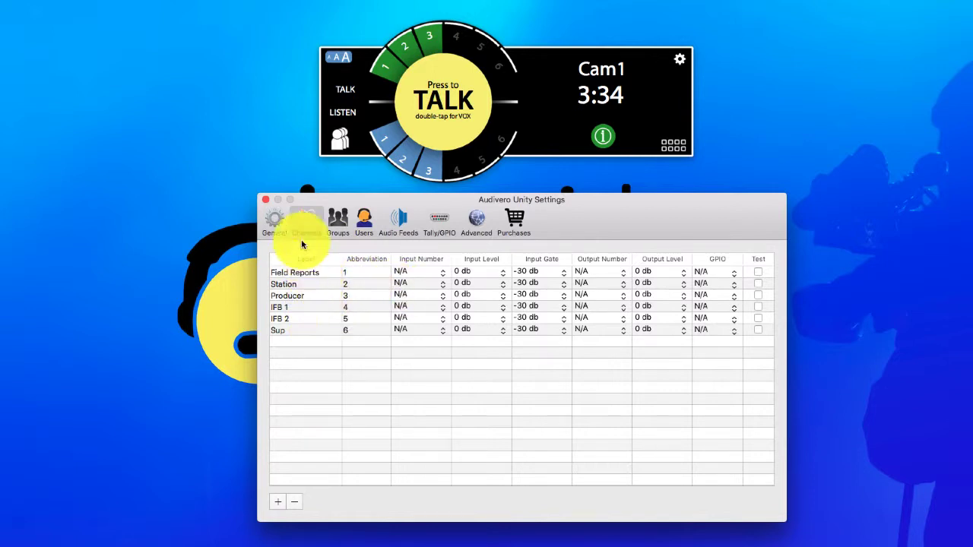
left_click(444, 273)
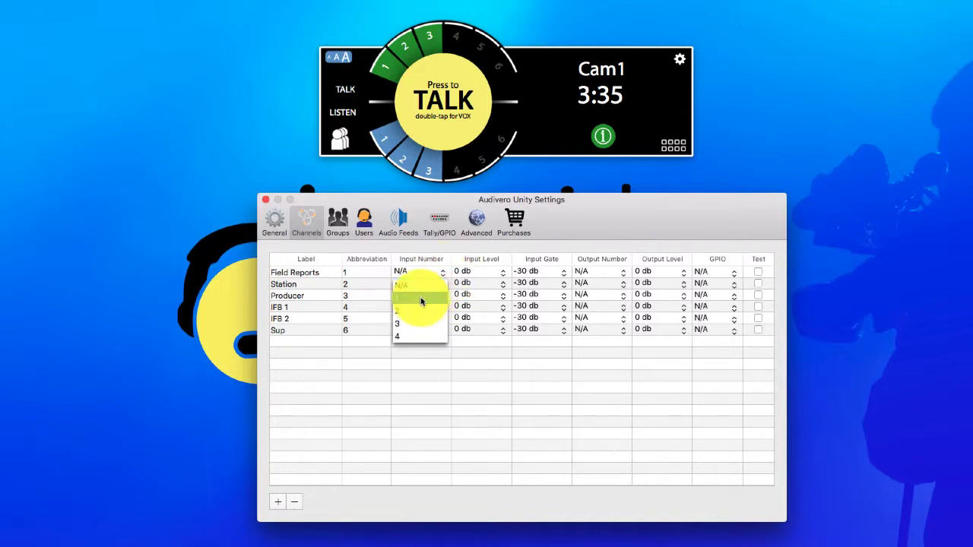
left_click(438, 289)
left_click(438, 288)
left_click(439, 298)
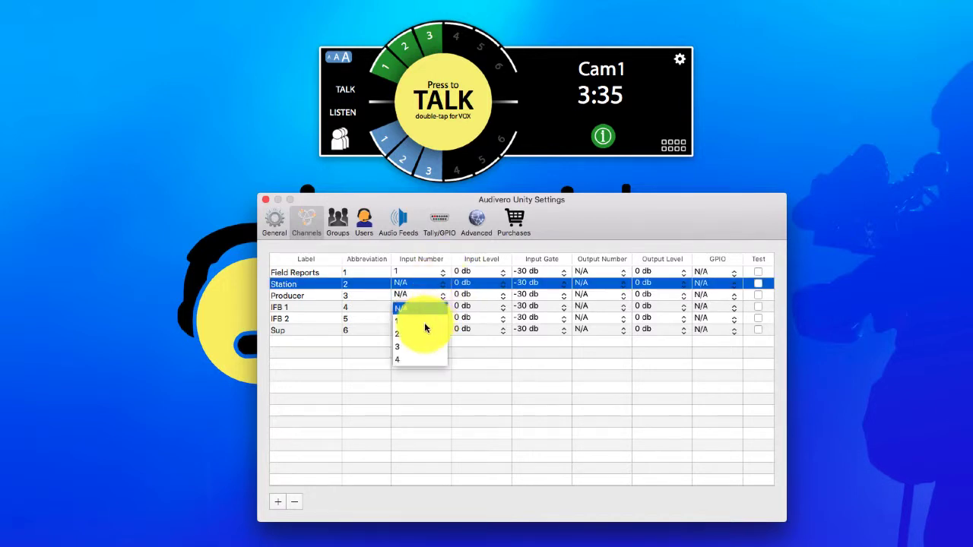
left_click(423, 337)
left_click(441, 295)
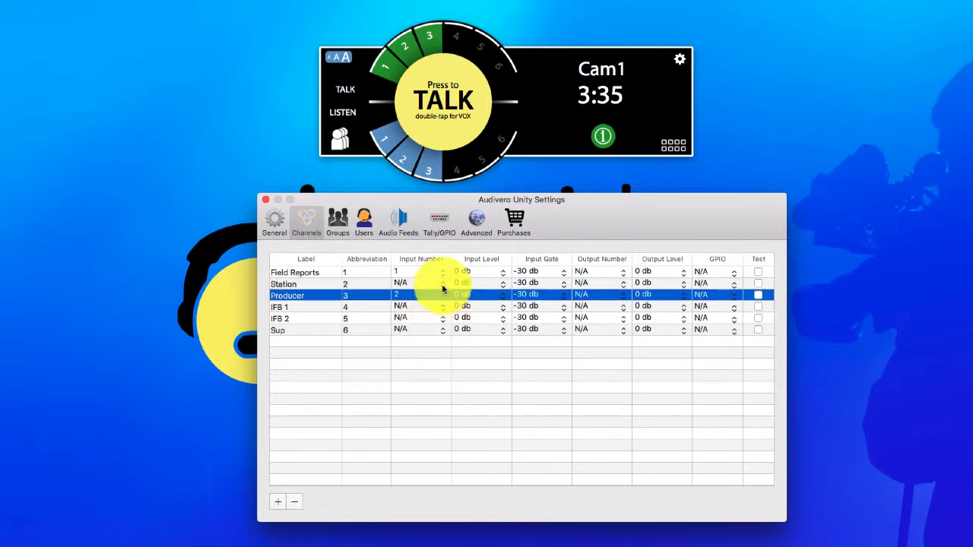
left_click(398, 322)
left_click(442, 296)
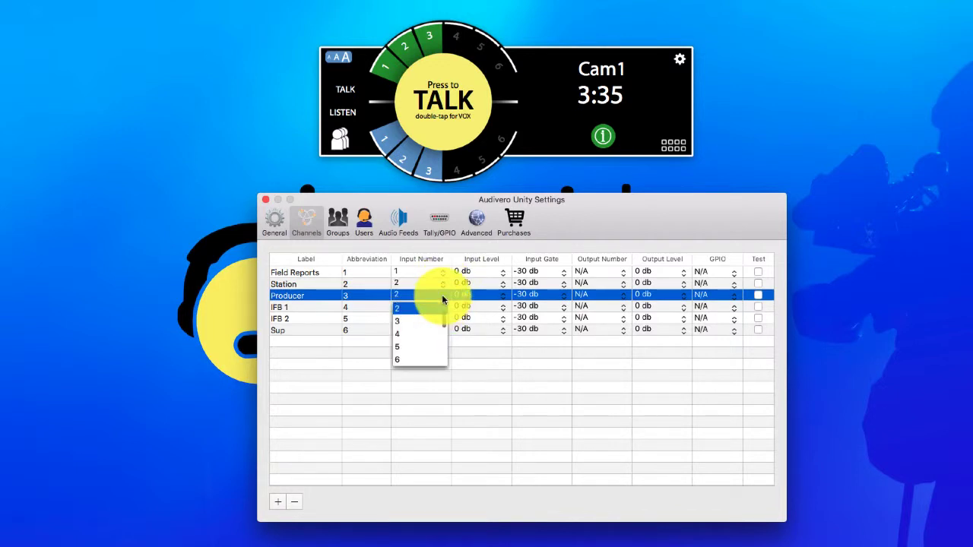
left_click(409, 321)
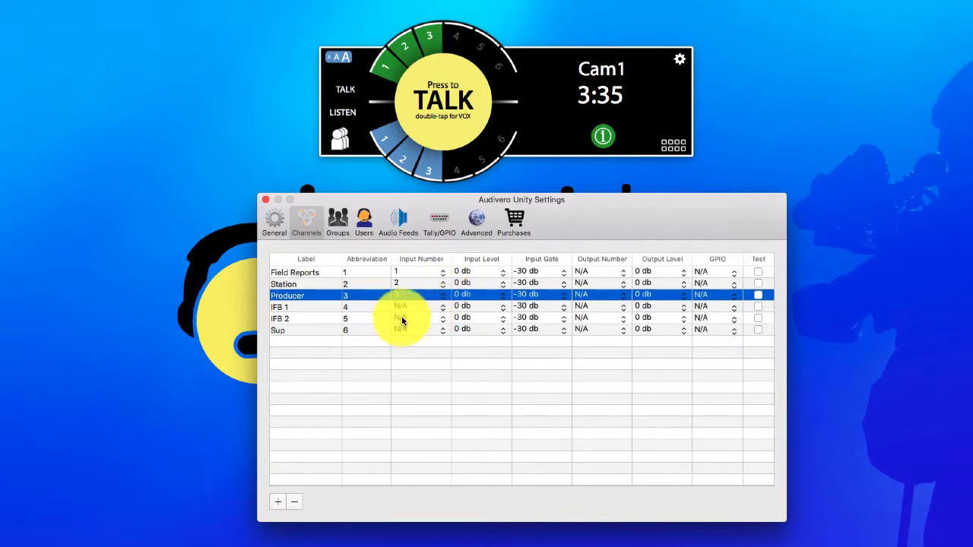
left_click(416, 309)
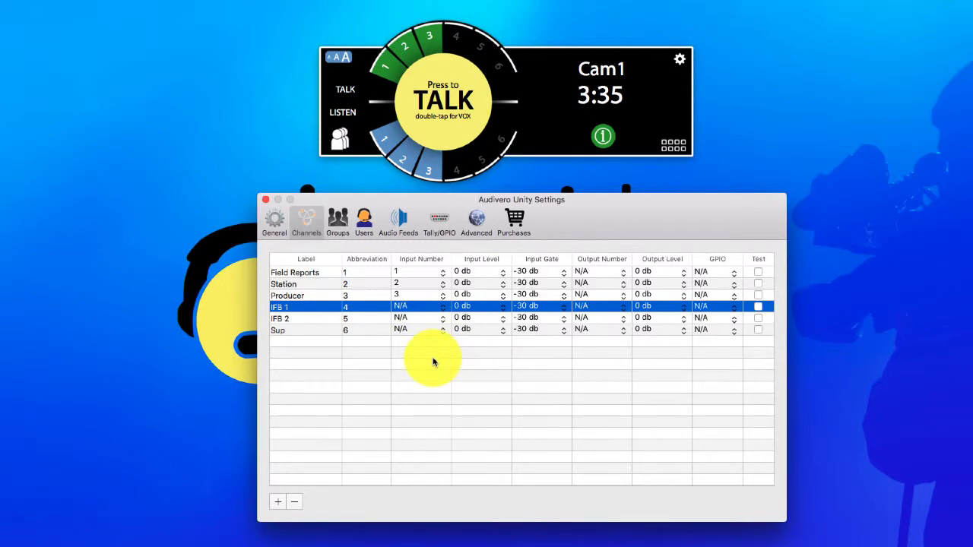
left_click(402, 222)
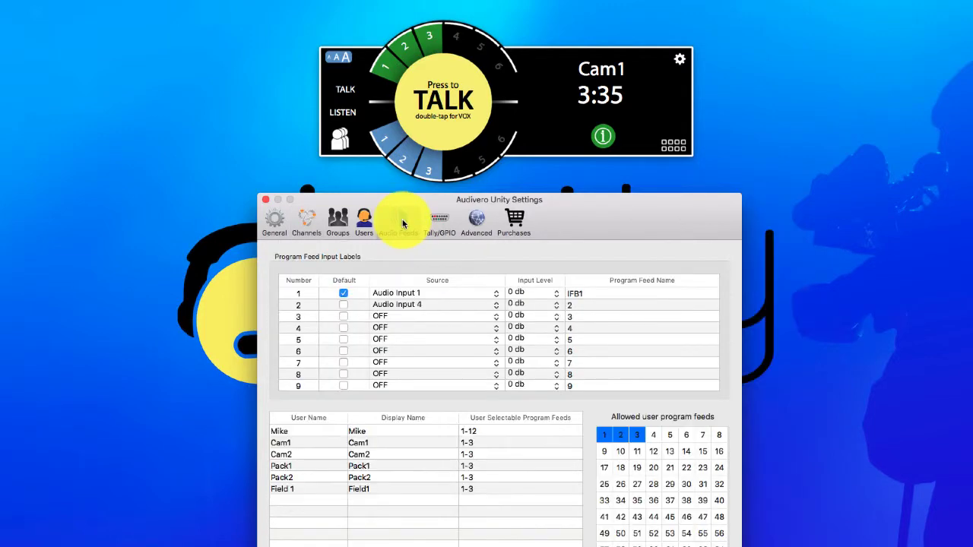
left_click(308, 222)
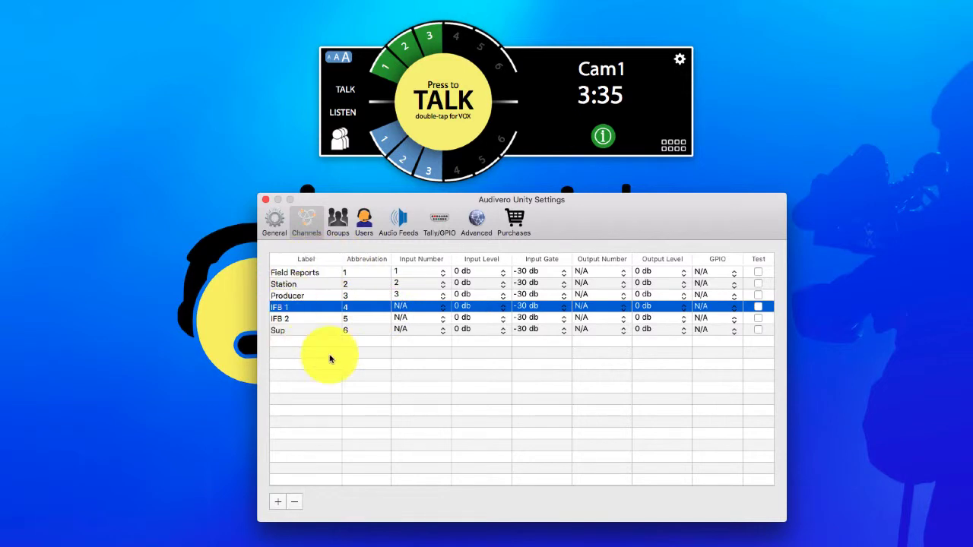
left_click(443, 304)
left_click(444, 307)
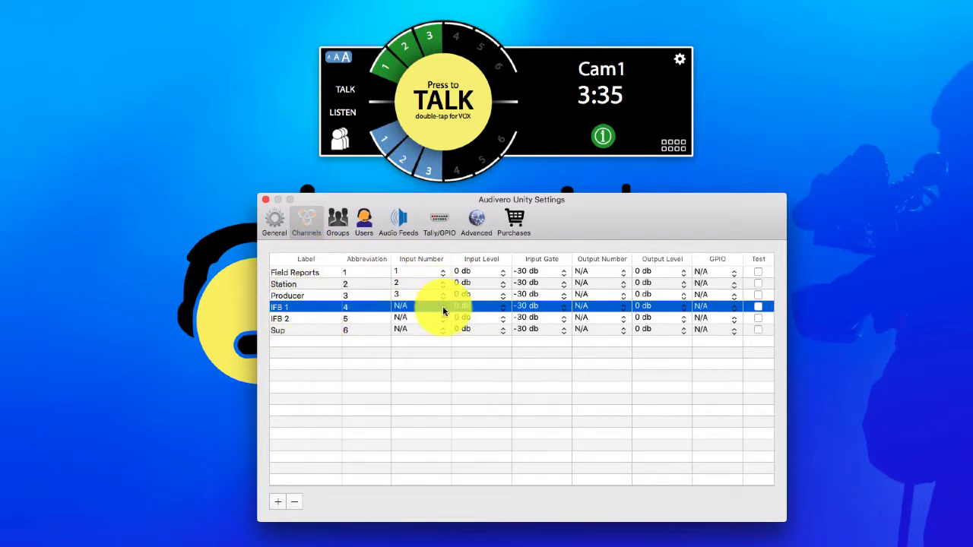
left_click(444, 308)
left_click(443, 307)
left_click(398, 222)
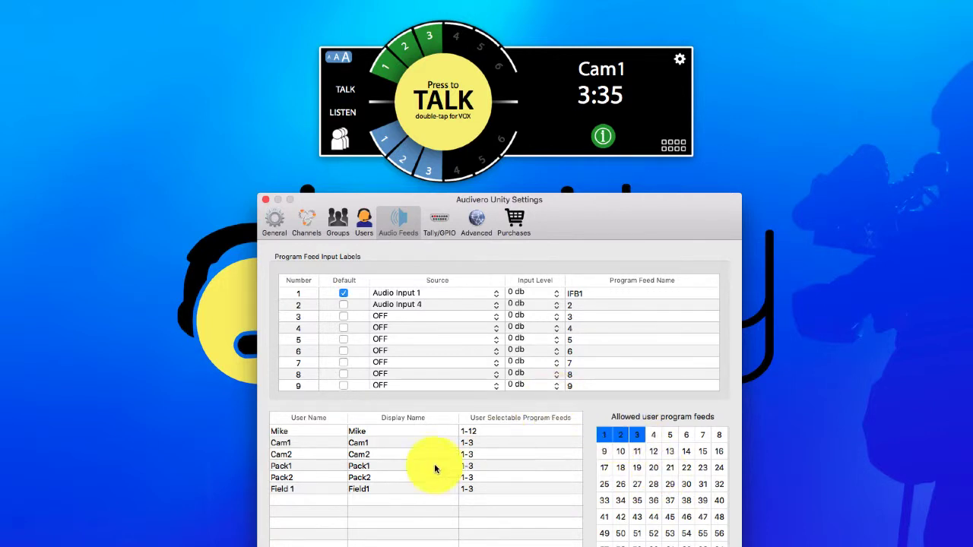
left_click(317, 441)
left_click(321, 430)
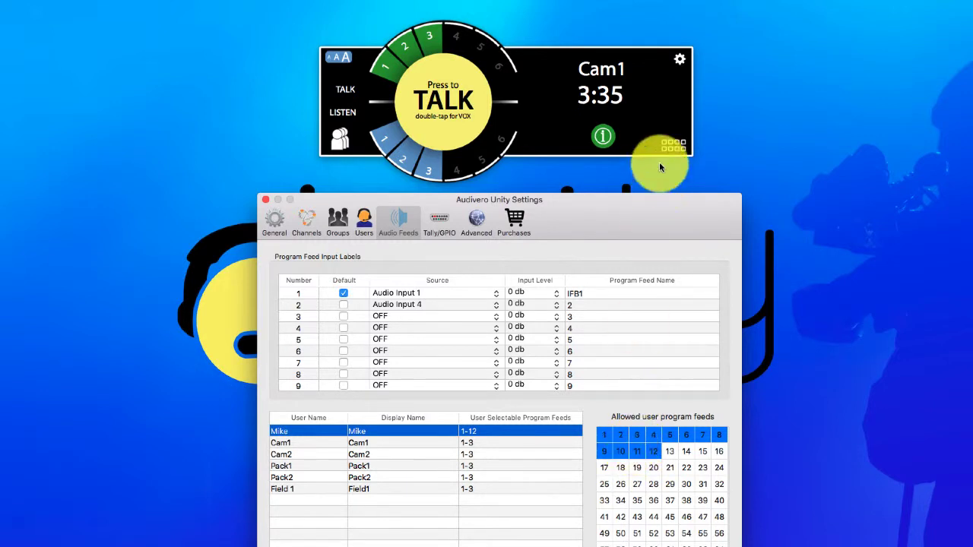
left_click(678, 60)
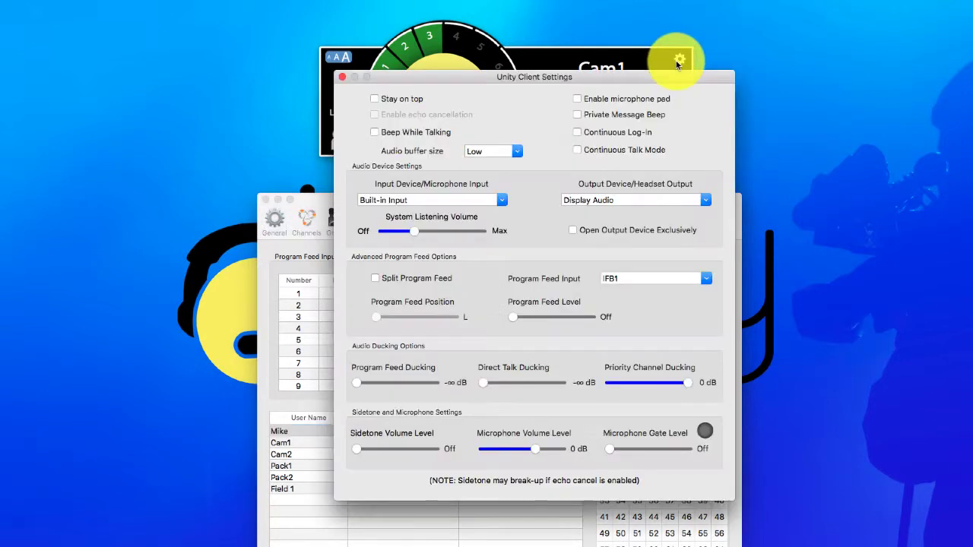
left_click(708, 283)
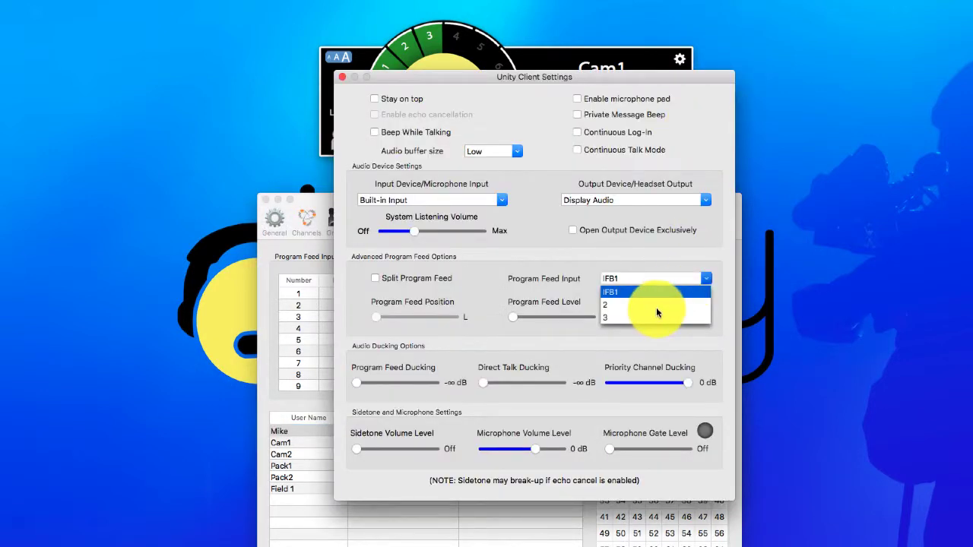
left_click(625, 294)
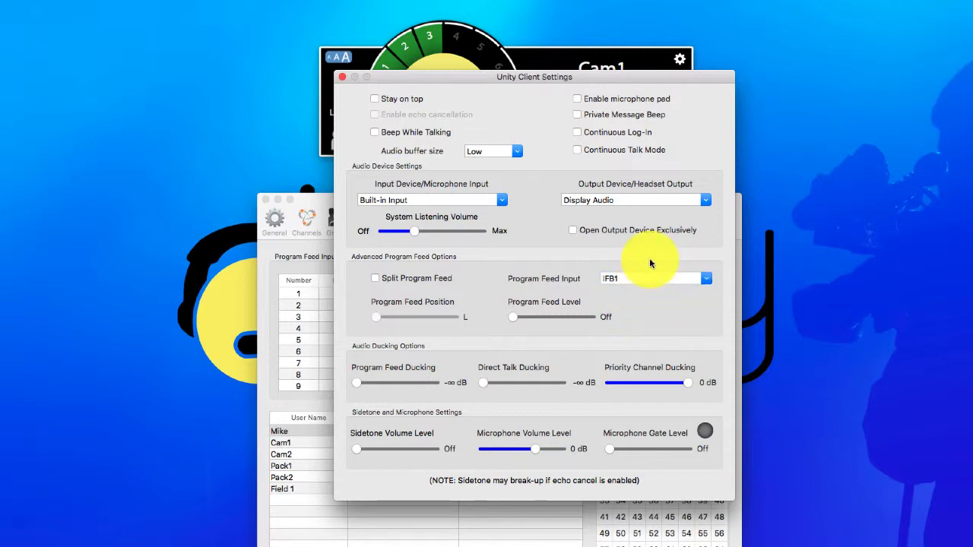
left_click(341, 78)
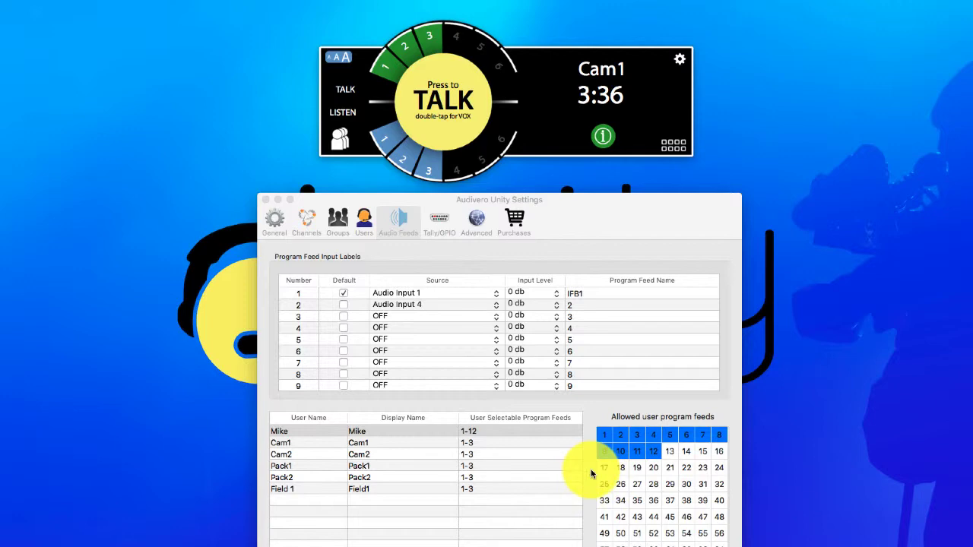
left_click(312, 228)
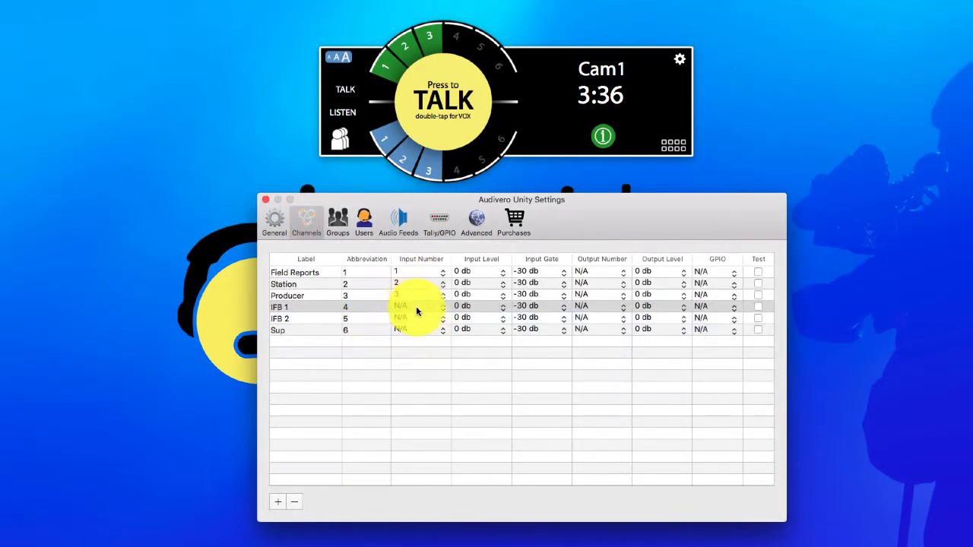
left_click(403, 216)
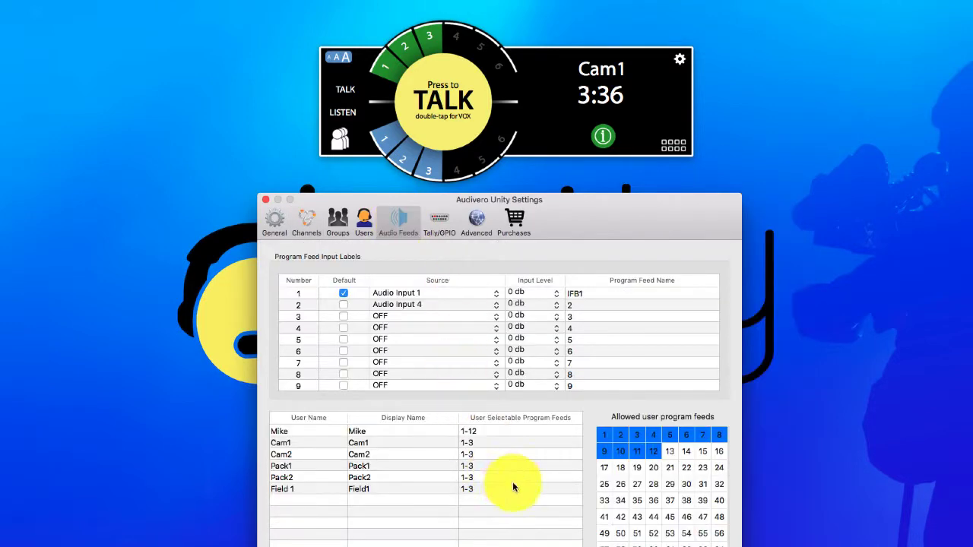
left_click(491, 434)
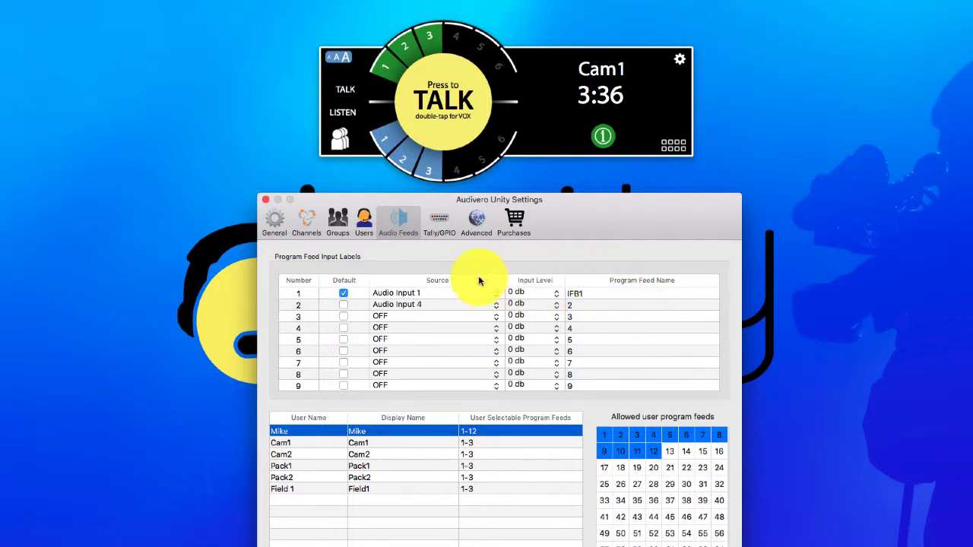
left_click(602, 293)
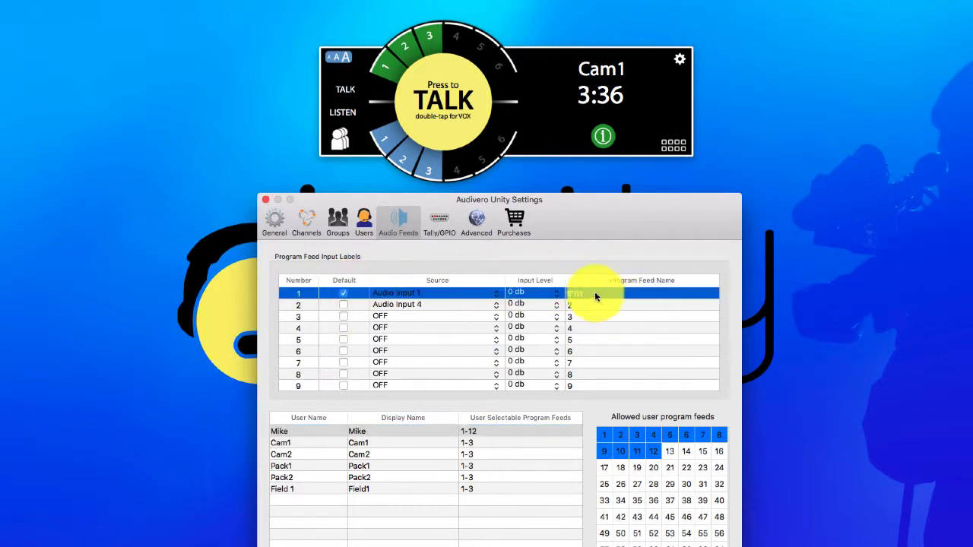
left_click(555, 297)
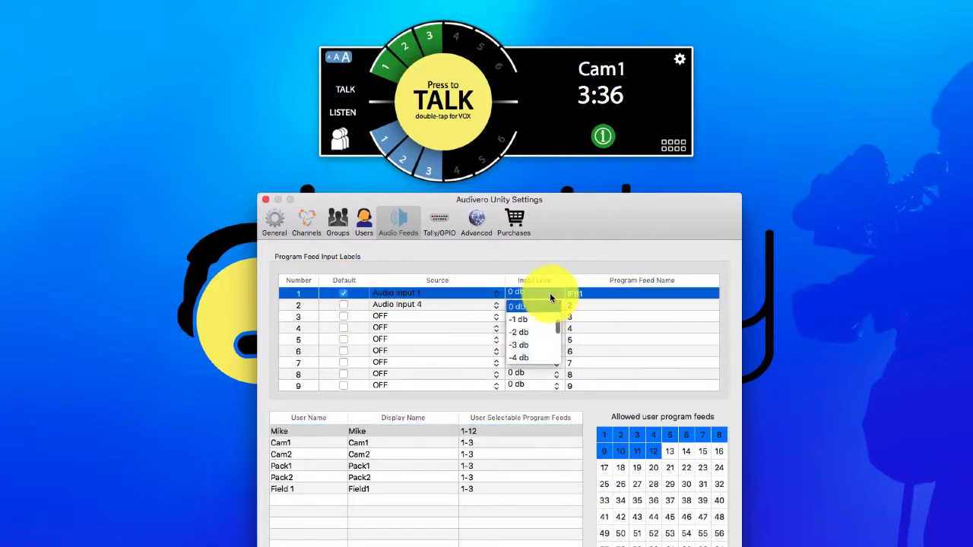
left_click(574, 282)
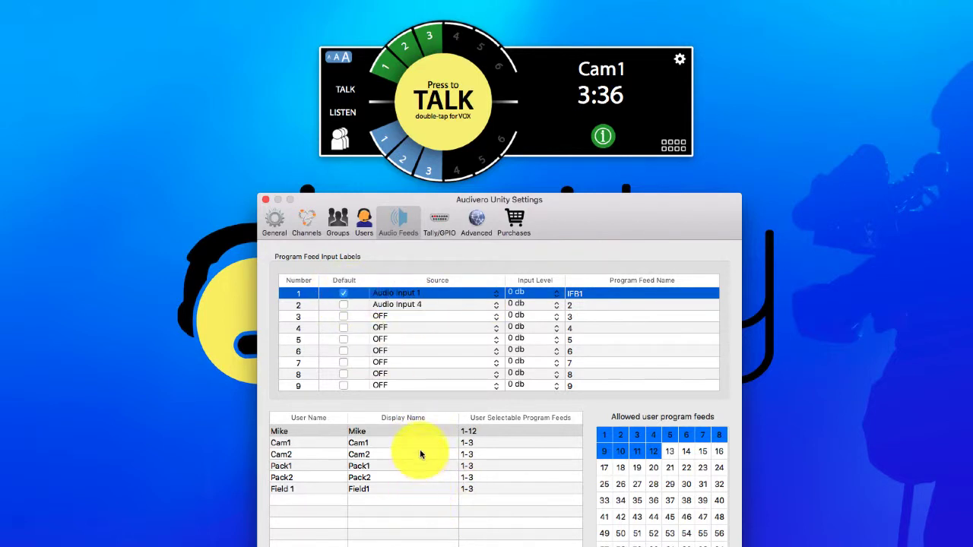
left_click(397, 225)
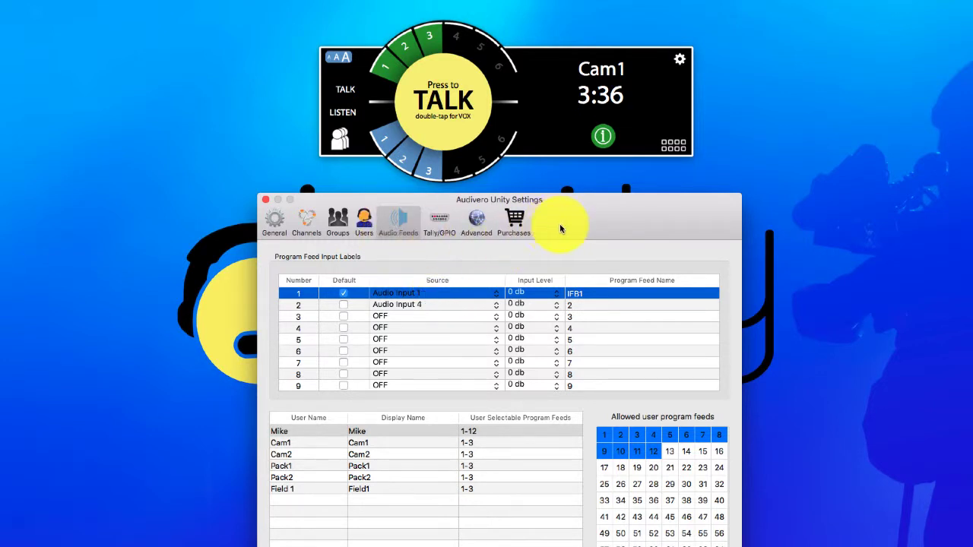
left_click(273, 220)
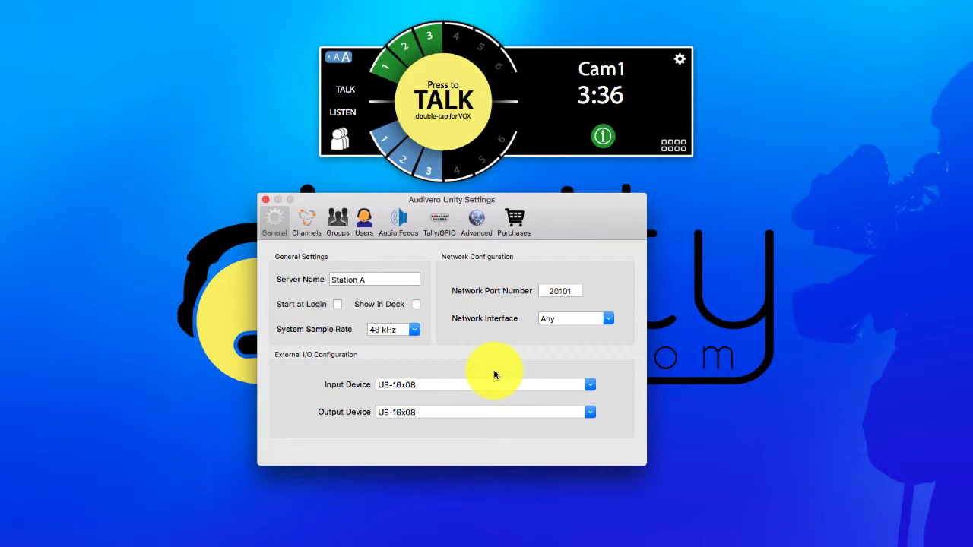
left_click(398, 221)
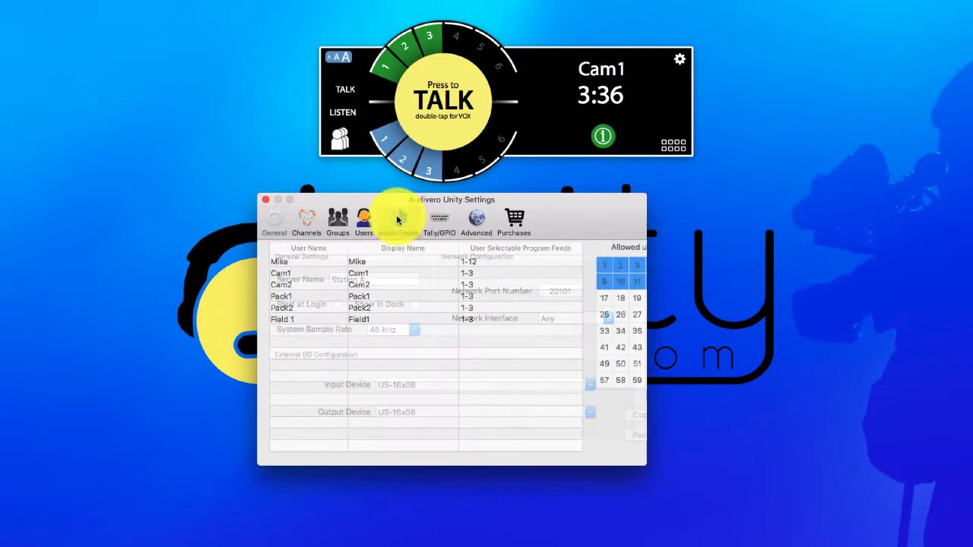